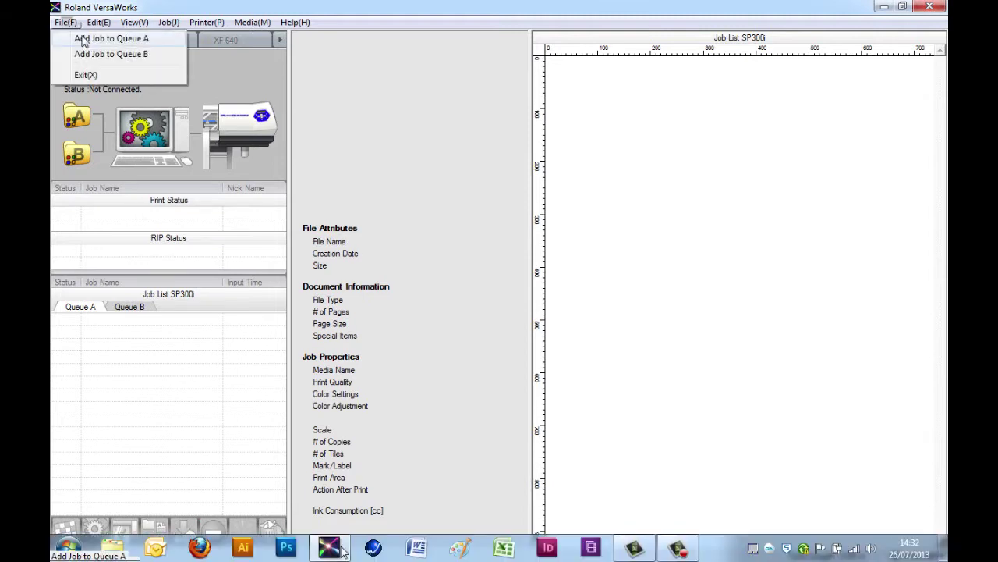
# Step: Add the Roland-DG-Academy-logo.eps file from the Desktop as a new job in SP300i Queue A
pyautogui.click(86, 39)
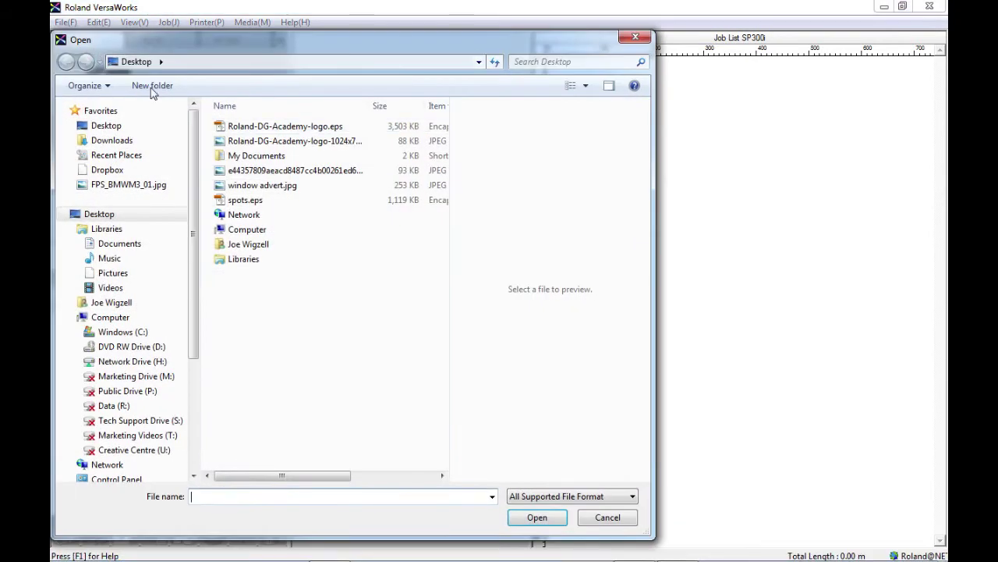
pyautogui.write('R')
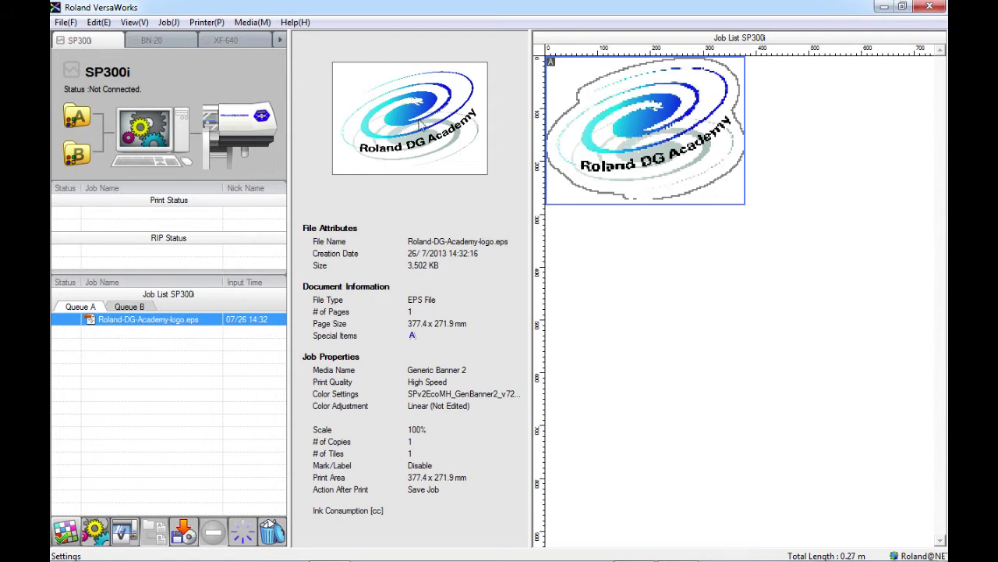
# Step: Open Job Settings for the Roland-DG-Academy-logo.eps job to see its layout and media preview
pyautogui.click(169, 22)
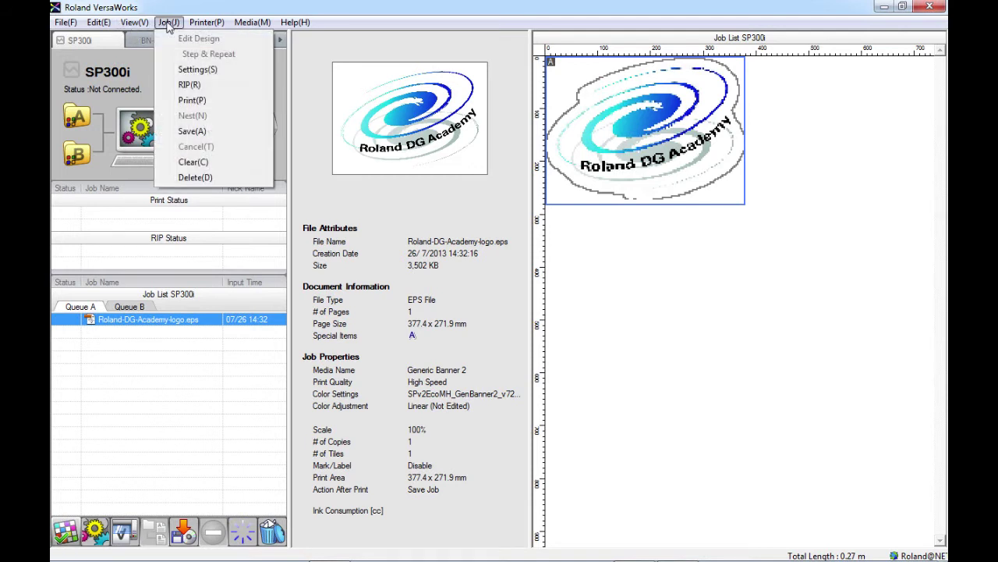
pyautogui.click(195, 69)
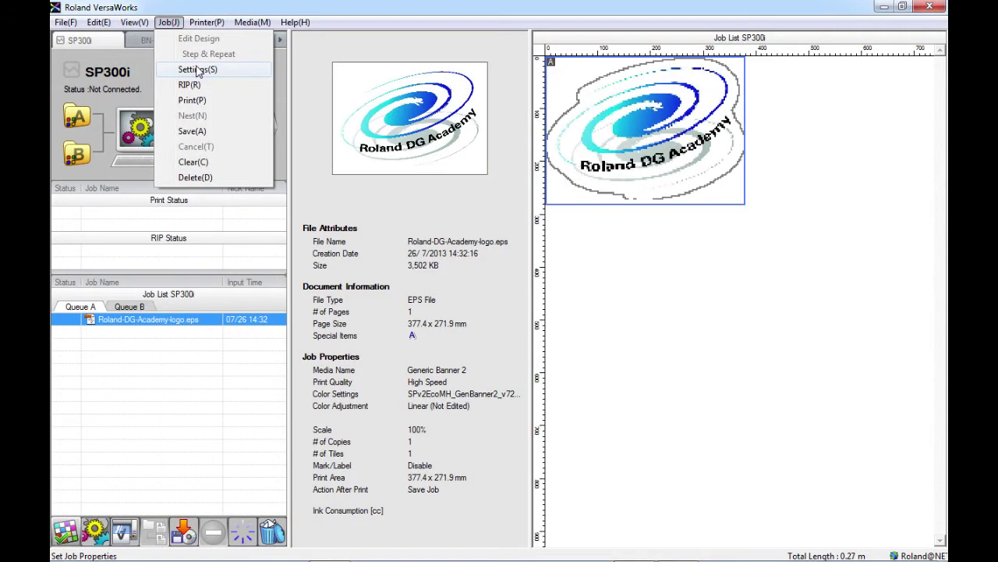
pyautogui.click(199, 70)
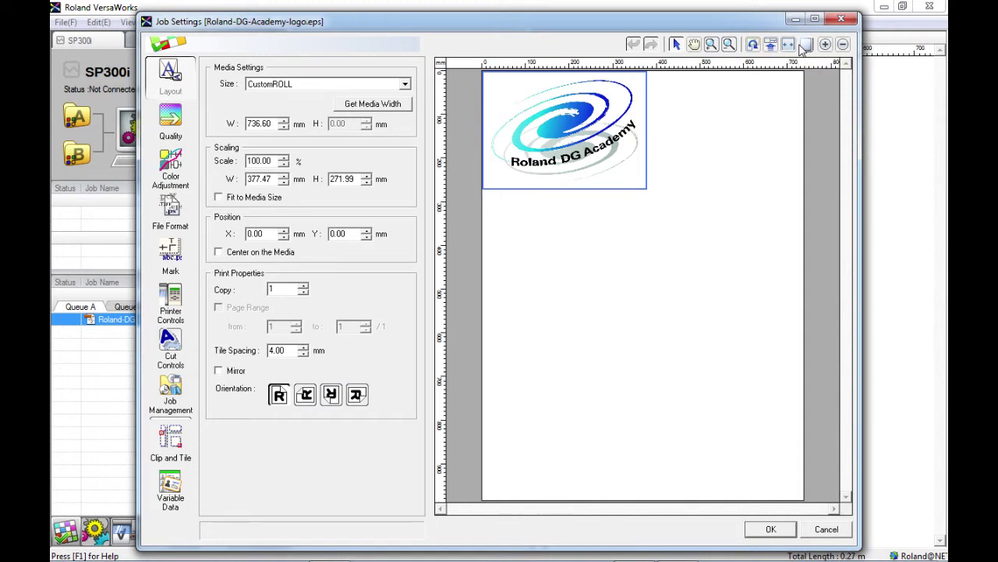
pyautogui.click(789, 45)
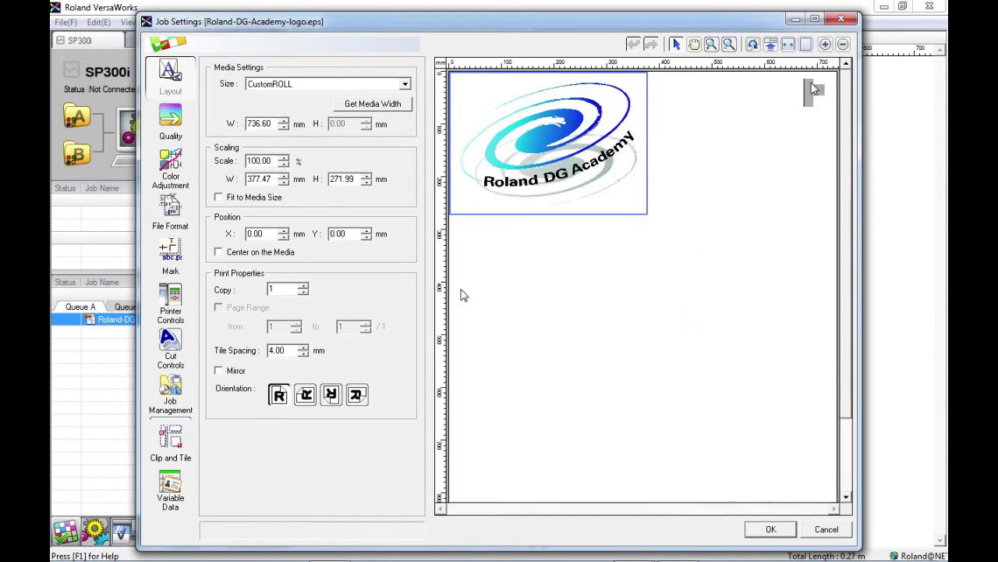
pyautogui.click(806, 45)
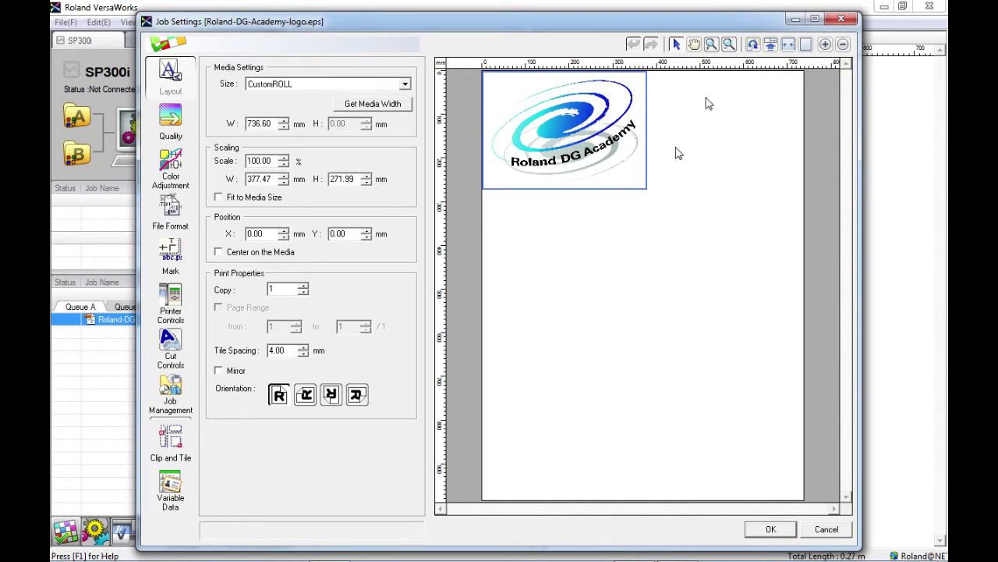
pyautogui.click(677, 44)
pyautogui.moveTo(616, 149); pyautogui.dragTo(617, 208)
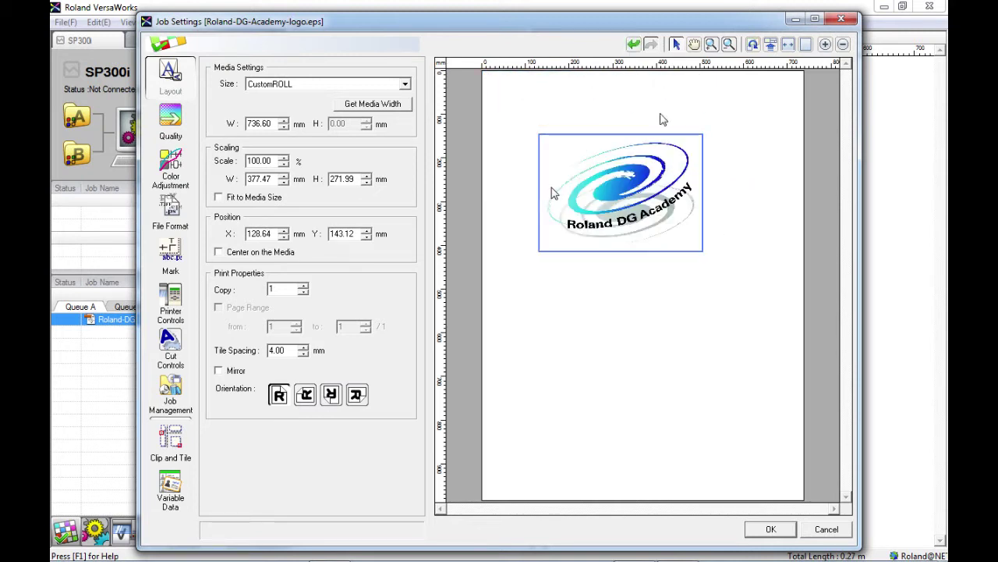
pyautogui.click(633, 45)
pyautogui.click(638, 45)
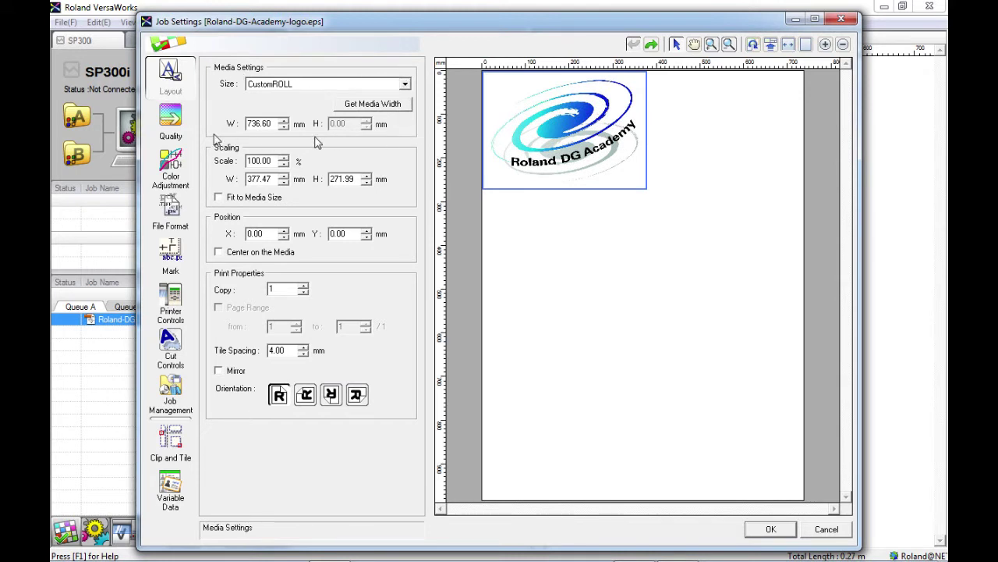
# Step: Keep the media size set to CustomROLL
pyautogui.click(248, 90)
pyautogui.click(260, 90)
pyautogui.click(261, 90)
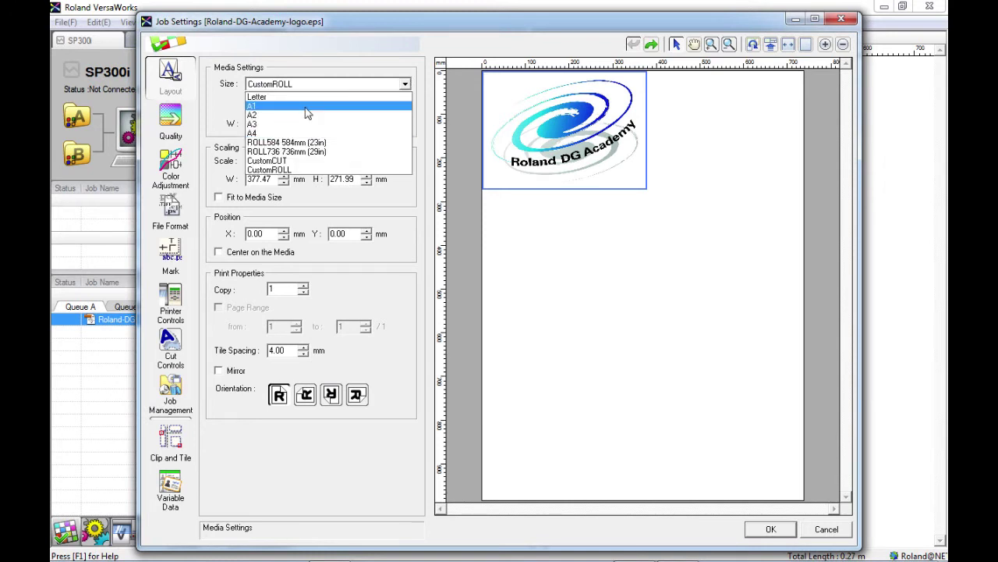
pyautogui.click(285, 170)
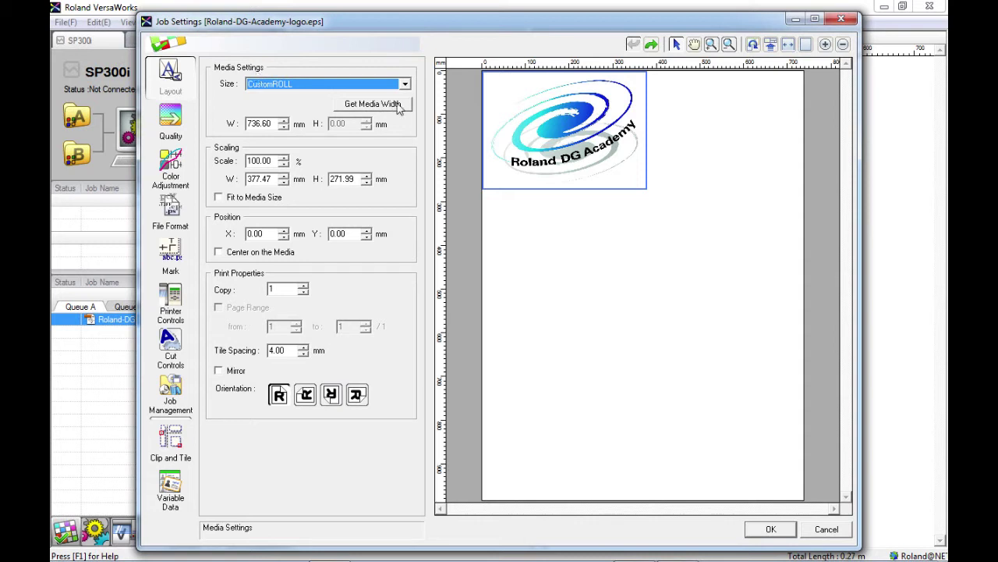
# Step: Fetch the media width from the printer so W reads 716.00 mm
pyautogui.click(399, 108)
pyautogui.hotkey('ctrl', 'z')
pyautogui.click(398, 109)
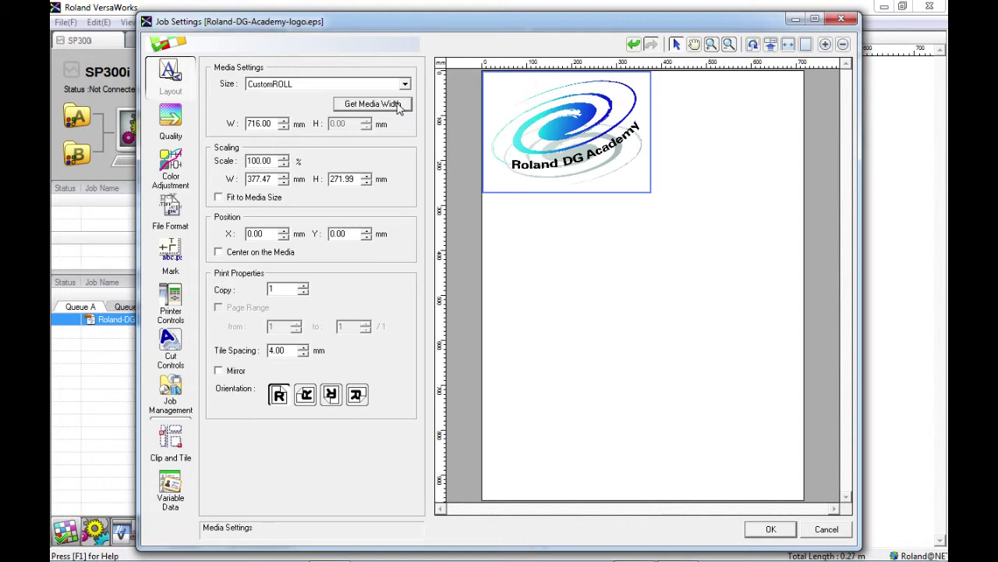
pyautogui.doubleClick(243, 123)
pyautogui.click(248, 125)
pyautogui.moveTo(248, 126); pyautogui.dragTo(262, 129)
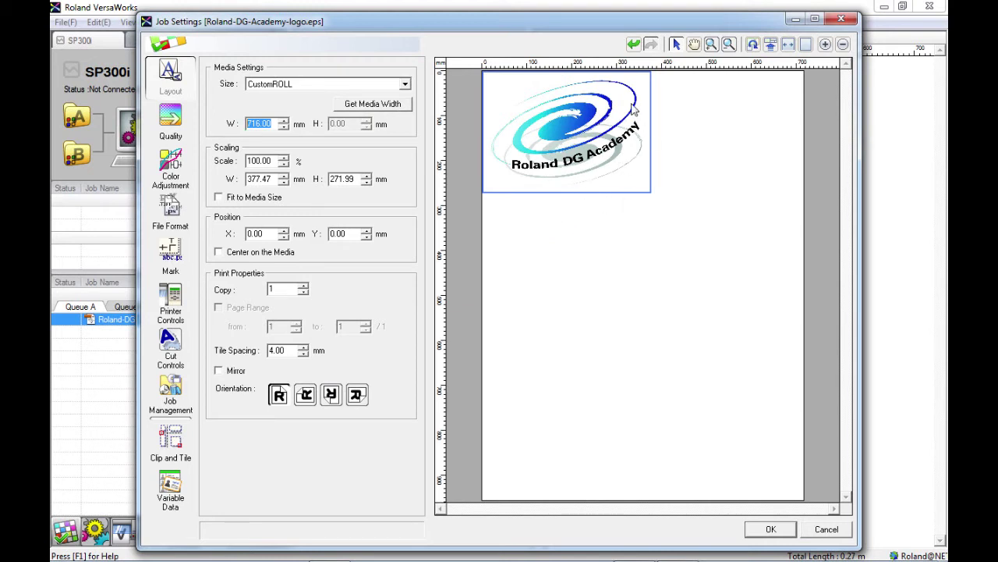
# Step: Select the logo and set its scale to 200%
pyautogui.click(599, 233)
pyautogui.click(565, 170)
pyautogui.click(687, 324)
pyautogui.click(596, 150)
pyautogui.click(599, 233)
pyautogui.click(607, 117)
pyautogui.click(248, 161)
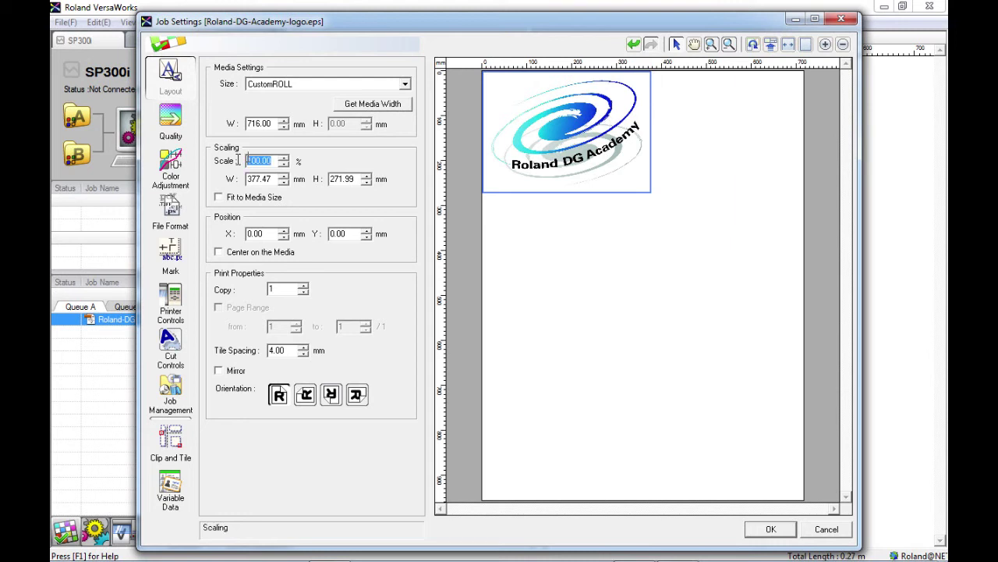
pyautogui.write('200')
pyautogui.press('Return')
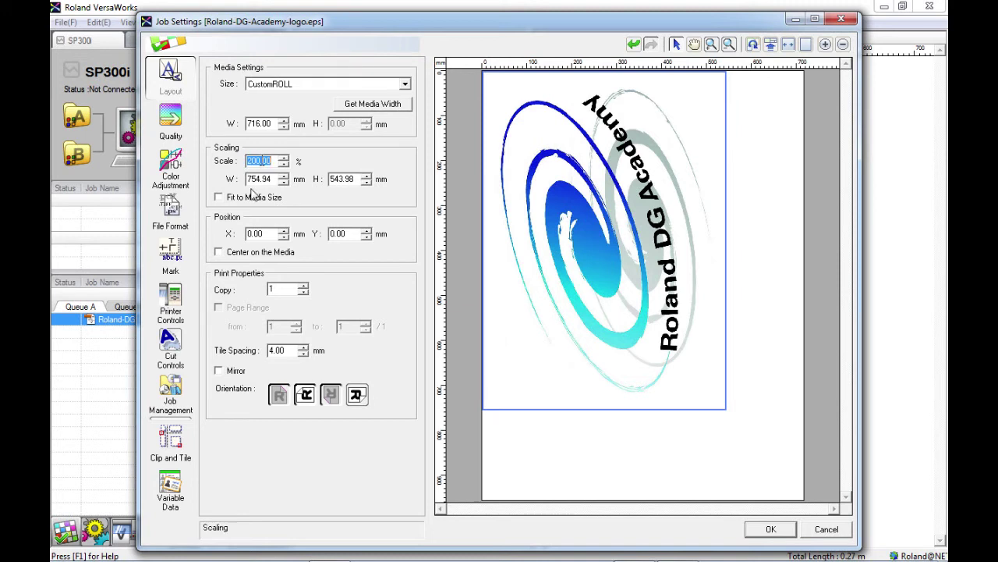
# Step: Step through the size fields and enter 50 as a new value
pyautogui.hotkey('shift', 'Tab')
pyautogui.press('Tab')
pyautogui.click(271, 123)
pyautogui.click(258, 180)
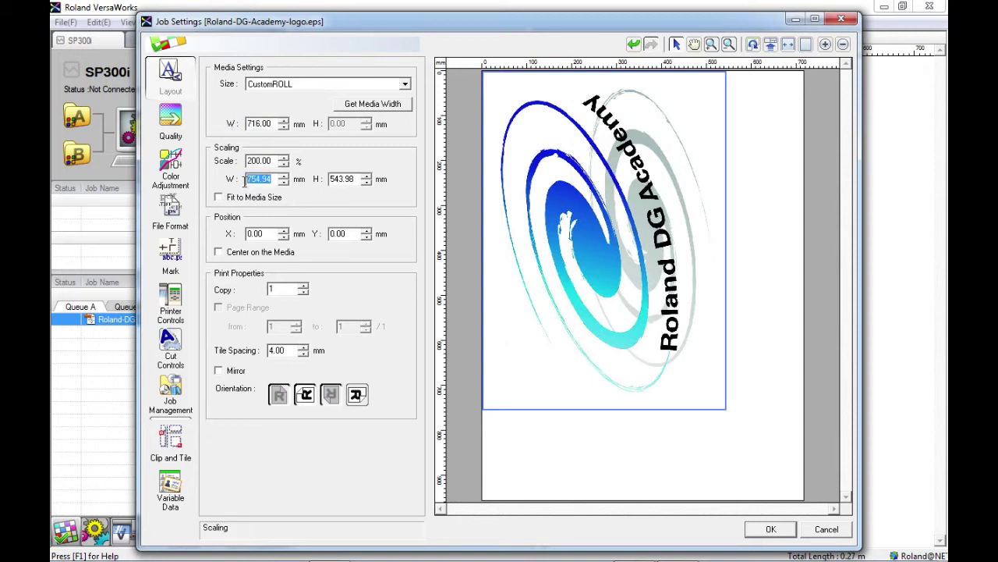
pyautogui.press('Tab')
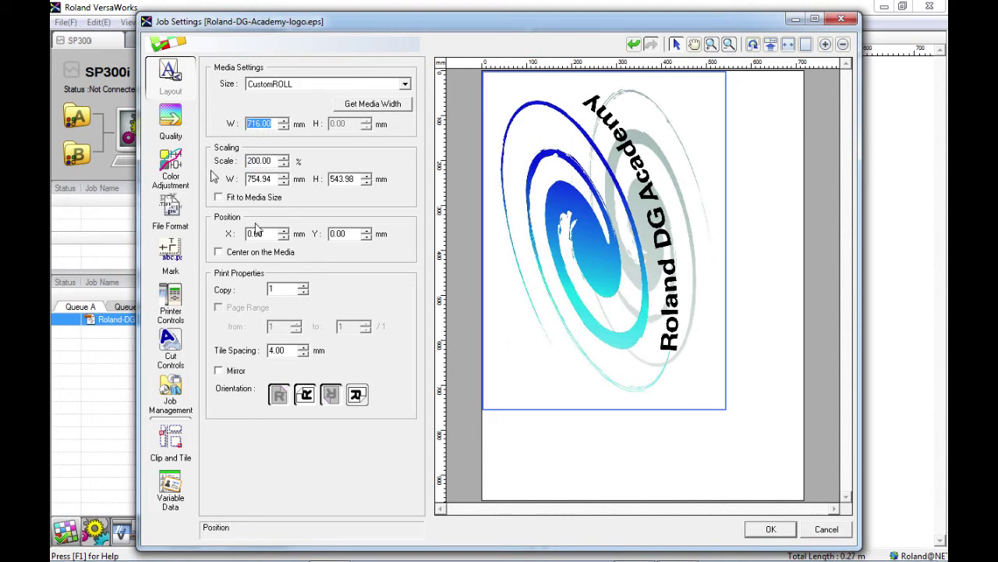
pyautogui.write('50')
pyautogui.press('Return')
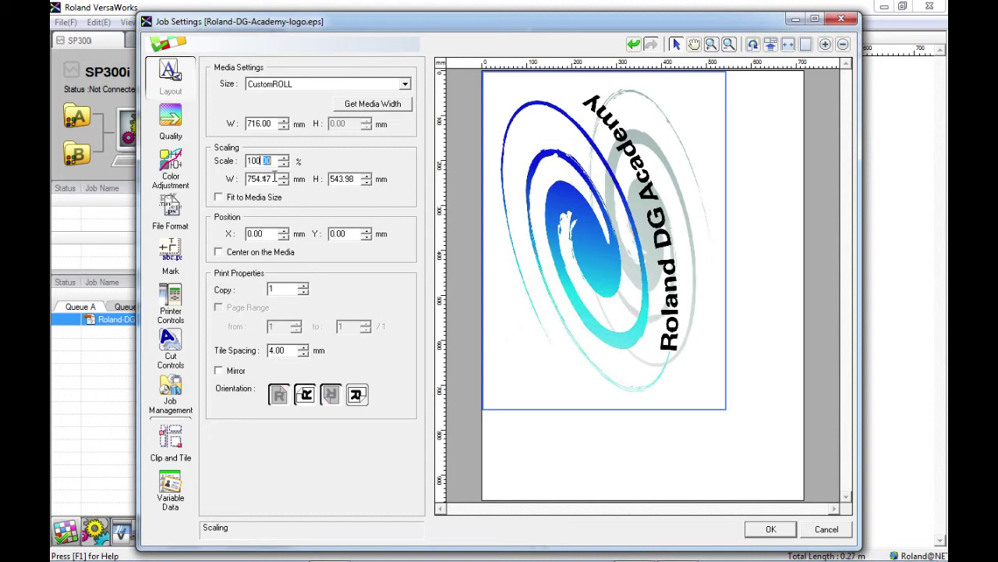
# Step: Enter a 200 mm logo height, giving 73.53% scale and a 277.56 mm width
pyautogui.doubleClick(258, 179)
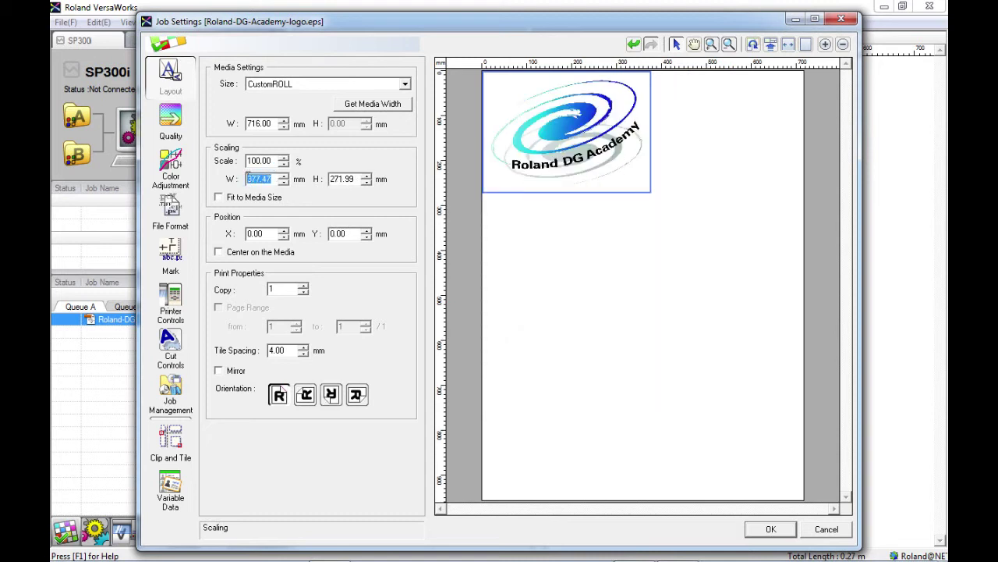
pyautogui.doubleClick(353, 178)
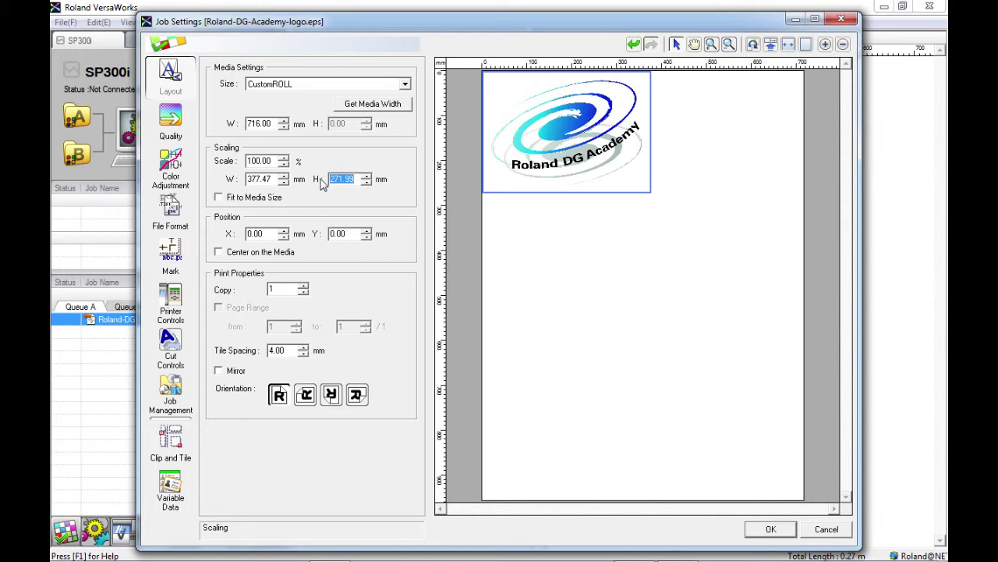
pyautogui.write('200')
pyautogui.press('Tab')
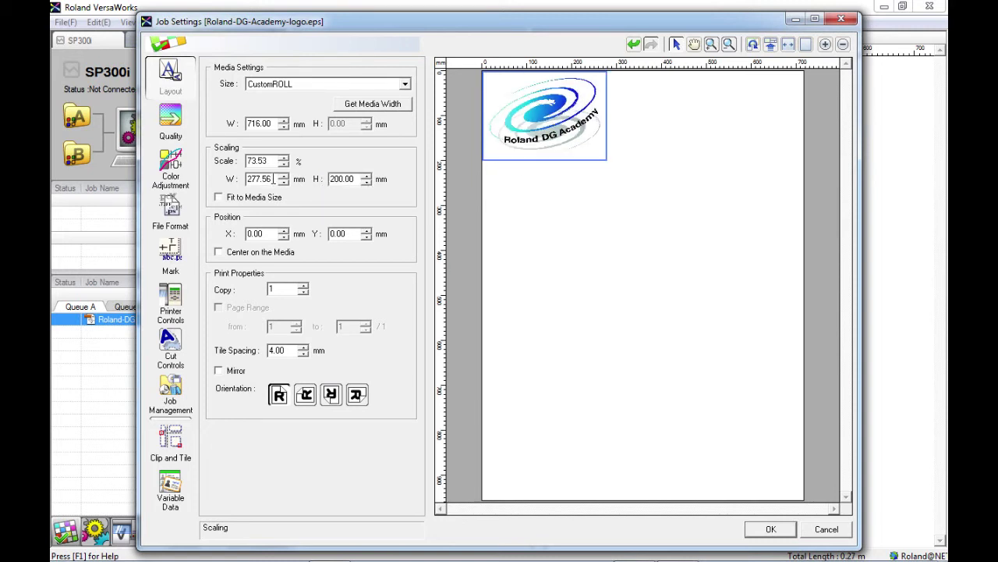
pyautogui.moveTo(271, 178); pyautogui.dragTo(246, 179)
pyautogui.click(250, 179)
pyautogui.doubleClick(249, 179)
# Step: Turn on Fit to Media Size so the logo spans the 716.00 mm CustomROLL width
pyautogui.click(256, 199)
pyautogui.click(222, 199)
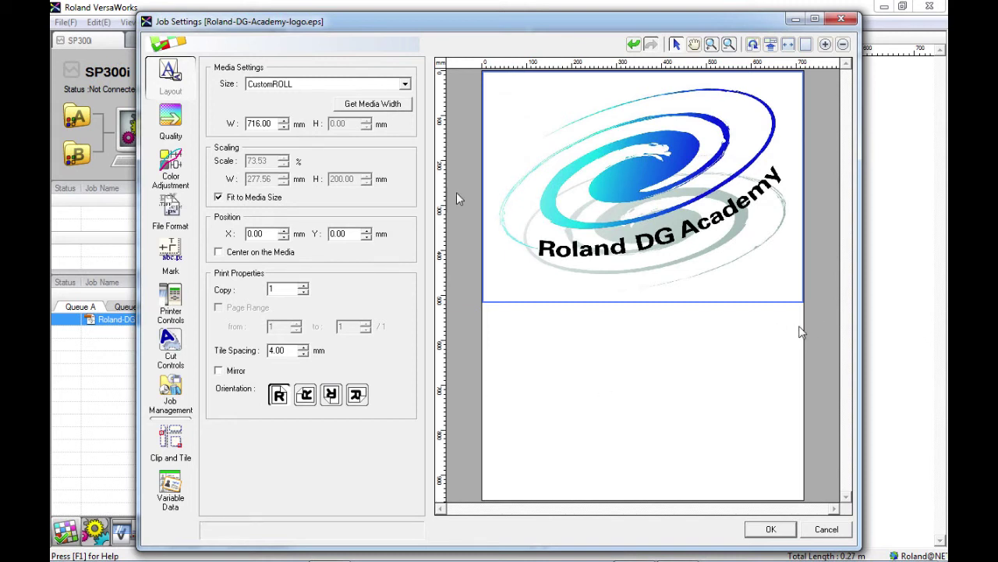
# Step: Rotate the logo 90° and turn off Fit to Media Size, restoring 100% scale
pyautogui.click(306, 394)
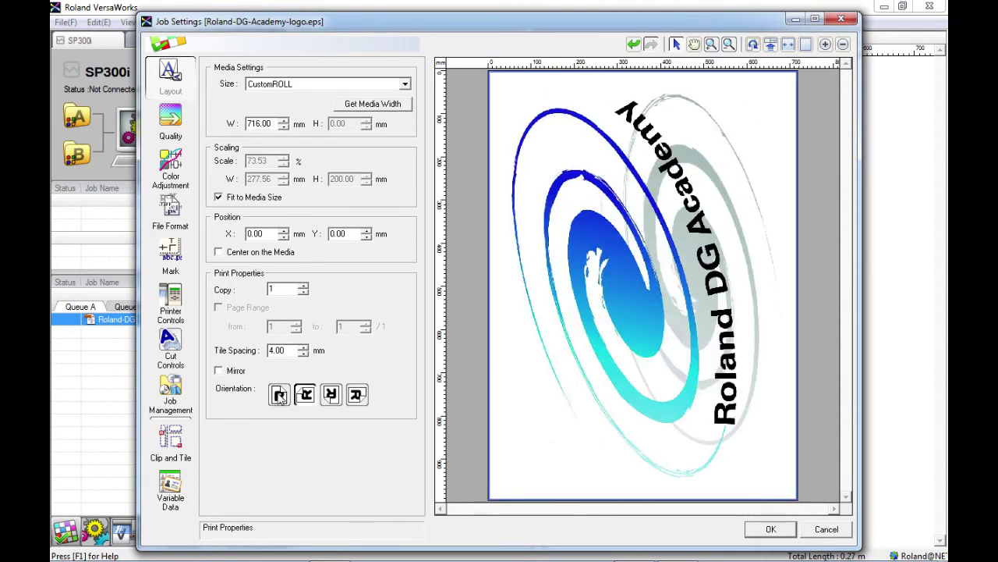
pyautogui.click(279, 199)
pyautogui.click(280, 200)
pyautogui.click(279, 200)
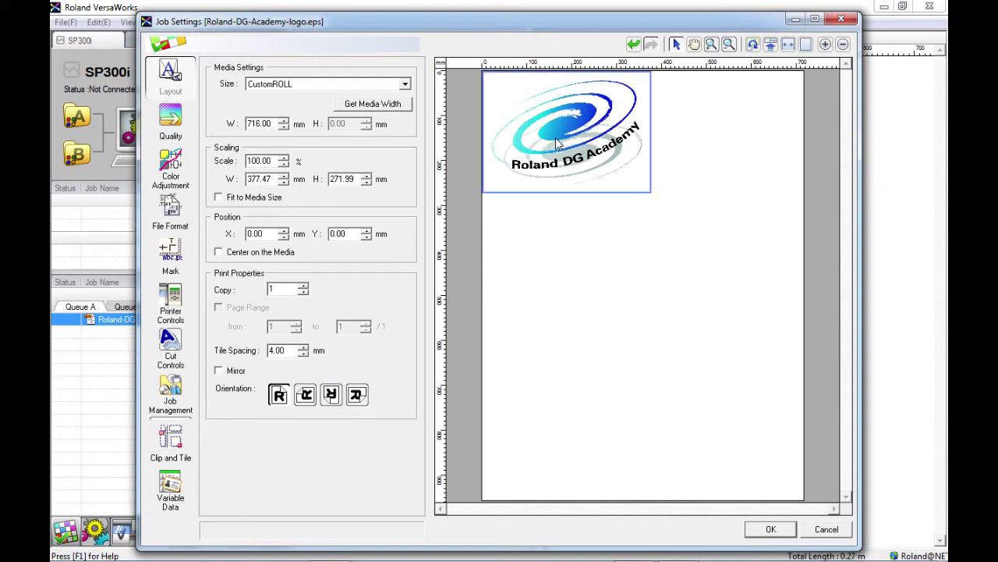
# Step: Drag the logo right and down, then enter 100 mm as its X position
pyautogui.moveTo(556, 140); pyautogui.dragTo(663, 170)
pyautogui.moveTo(264, 234); pyautogui.dragTo(236, 234)
pyautogui.write('1')
pyautogui.press('Delete')
pyautogui.press('Tab')
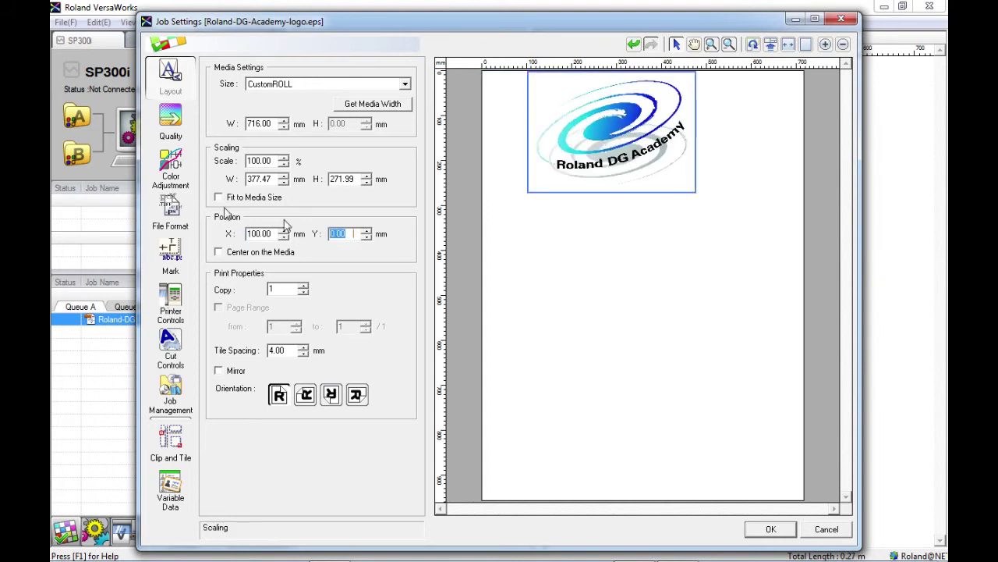
pyautogui.write('100')
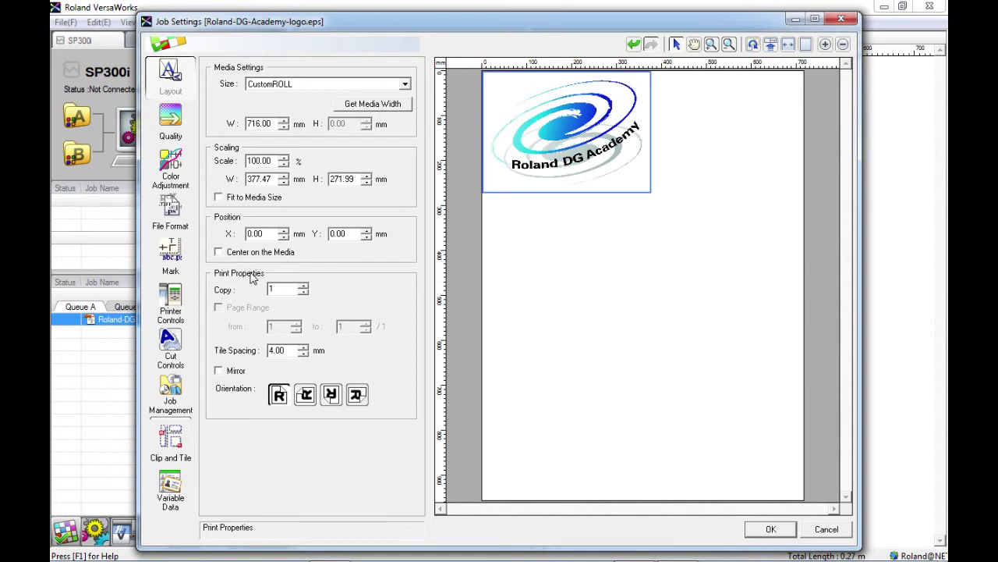
# Step: Turn on Center on the Media to centre the 100% logo across the 716.00 mm width
pyautogui.click(287, 255)
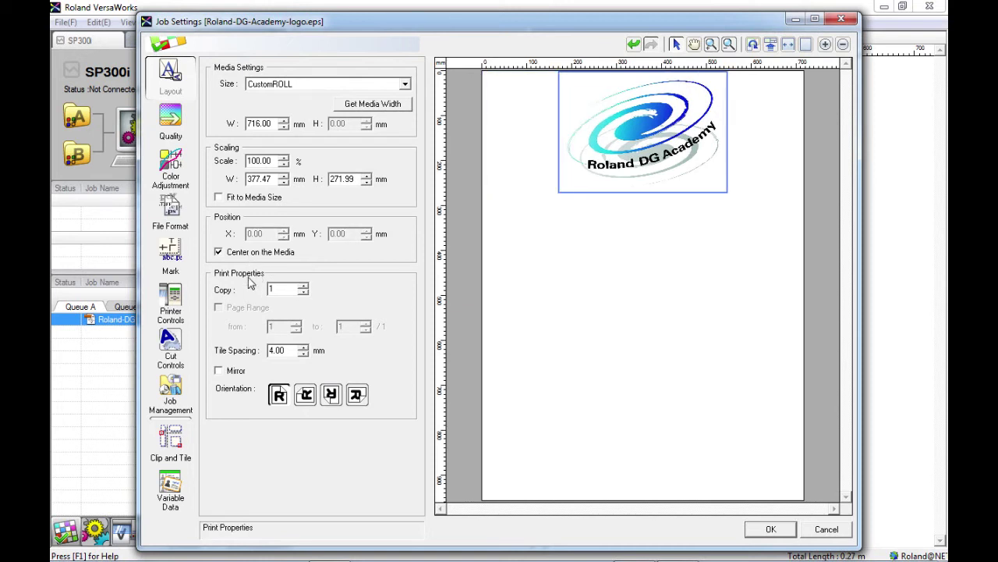
# Step: Turn off centring, try an Orientation option, and set Copy to 2 stacked at top-left
pyautogui.press('space')
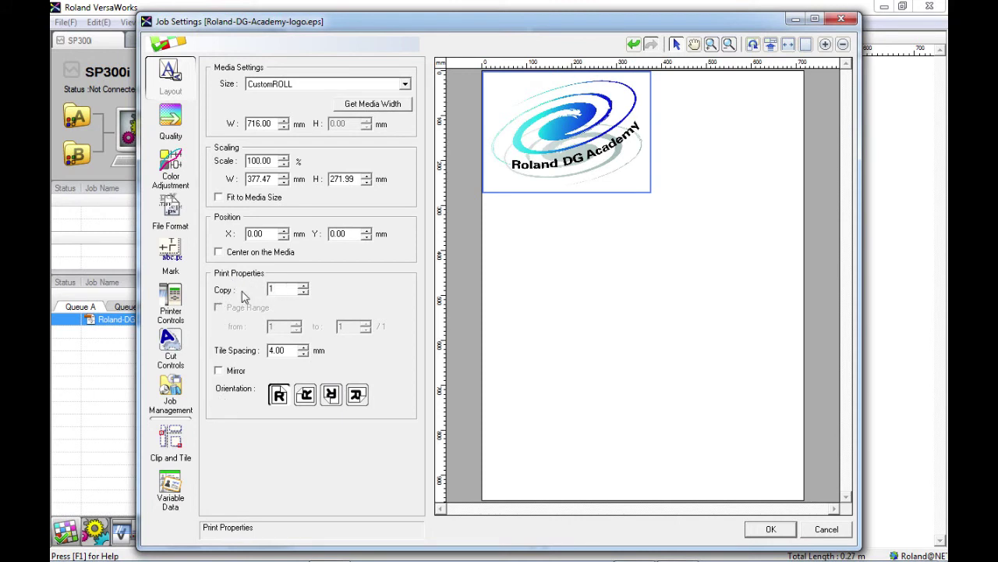
pyautogui.write('0')
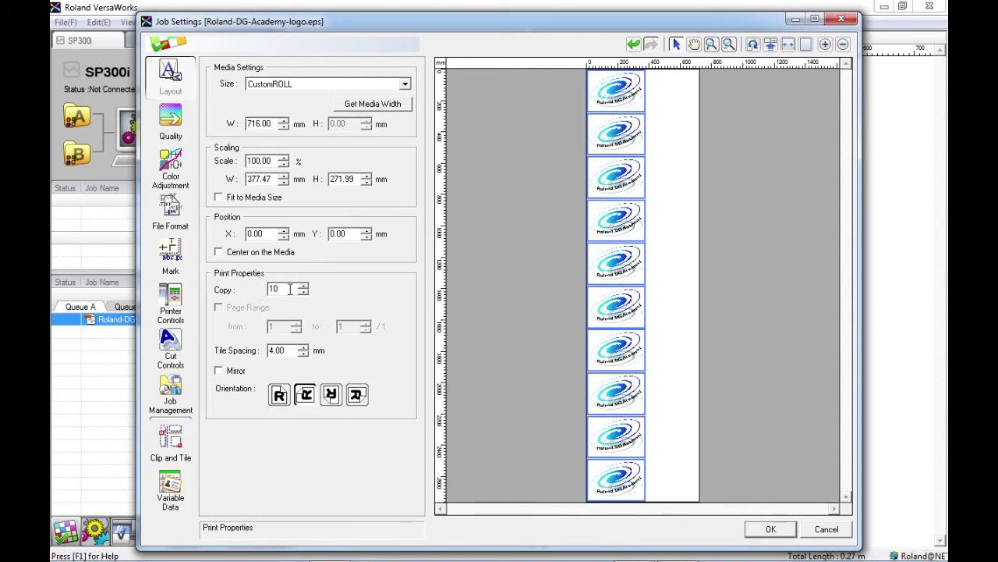
pyautogui.click(280, 396)
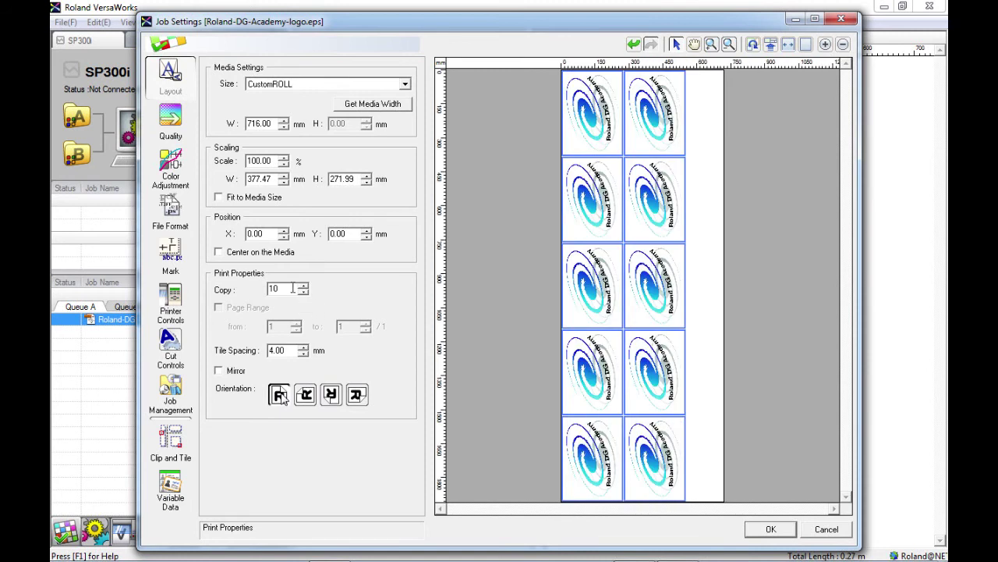
pyautogui.moveTo(289, 288); pyautogui.dragTo(240, 288)
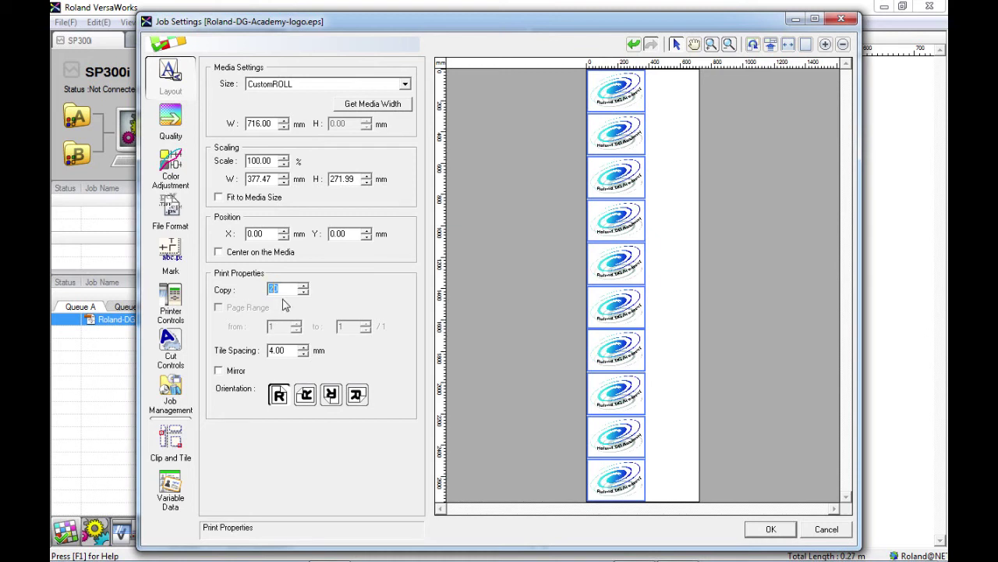
pyautogui.write('2')
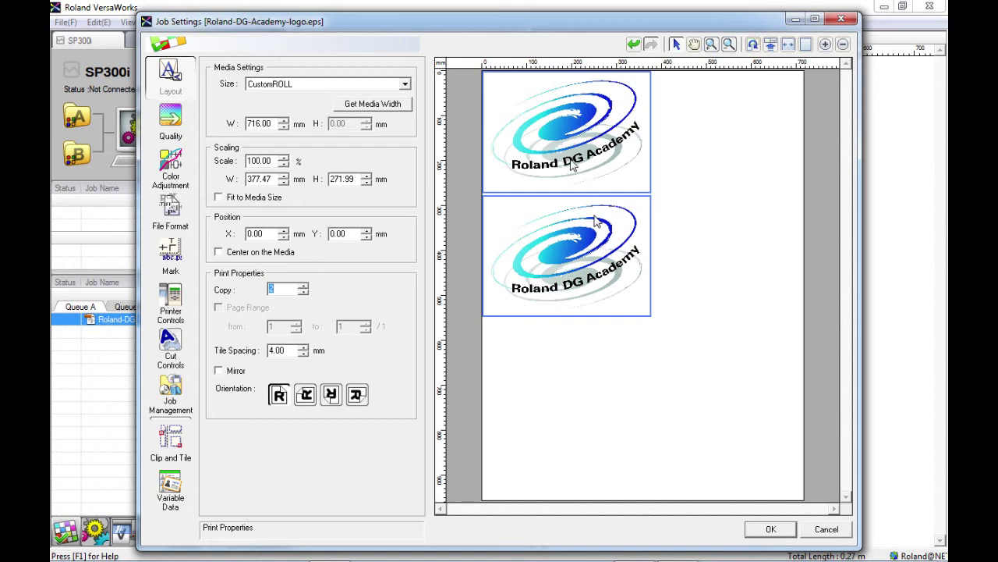
# Step: Set the scale to 75%, then nudge it up to 90.00% for 339.72 × 244.79 mm copies
pyautogui.doubleClick(258, 160)
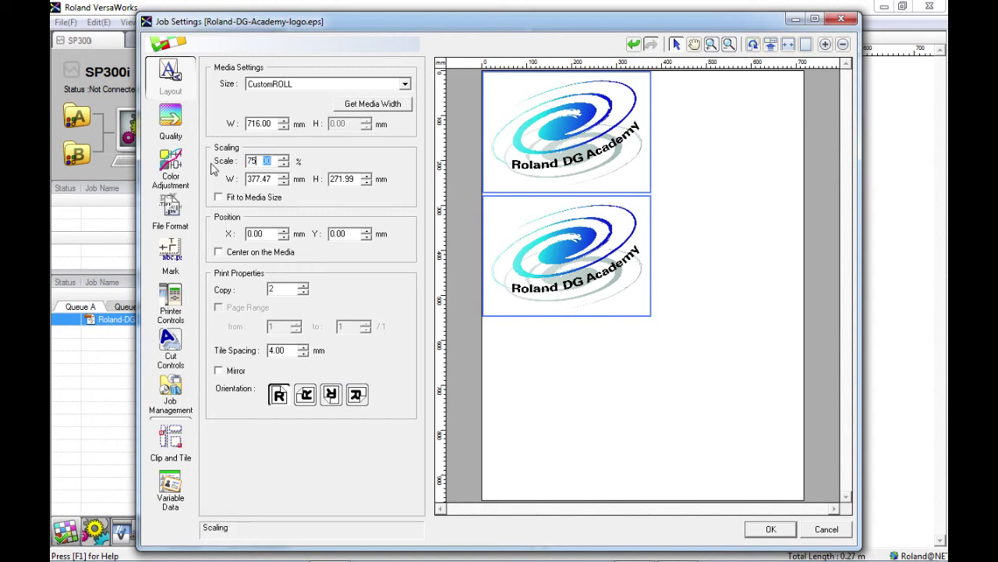
pyautogui.write('75')
pyautogui.press('Return')
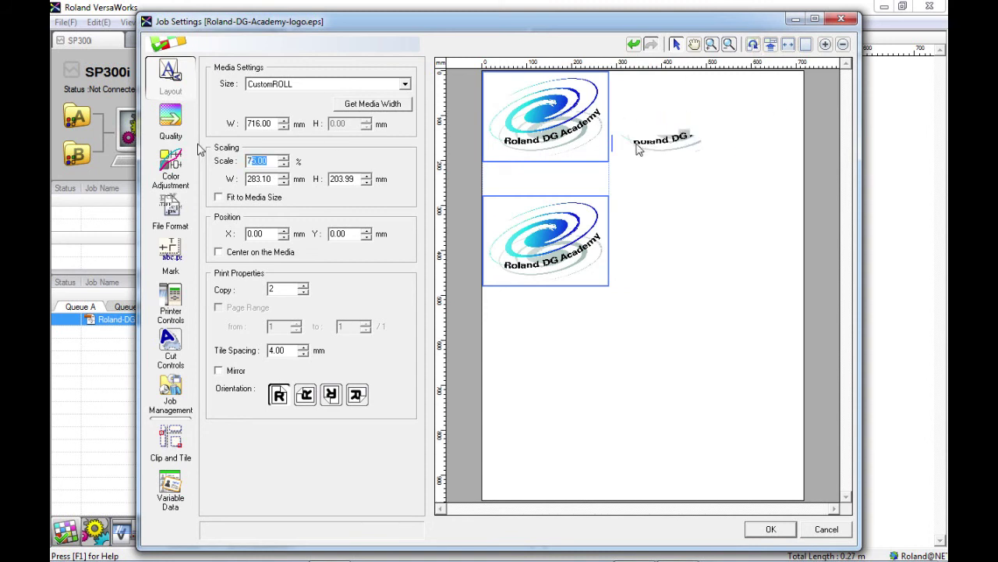
pyautogui.click(646, 155)
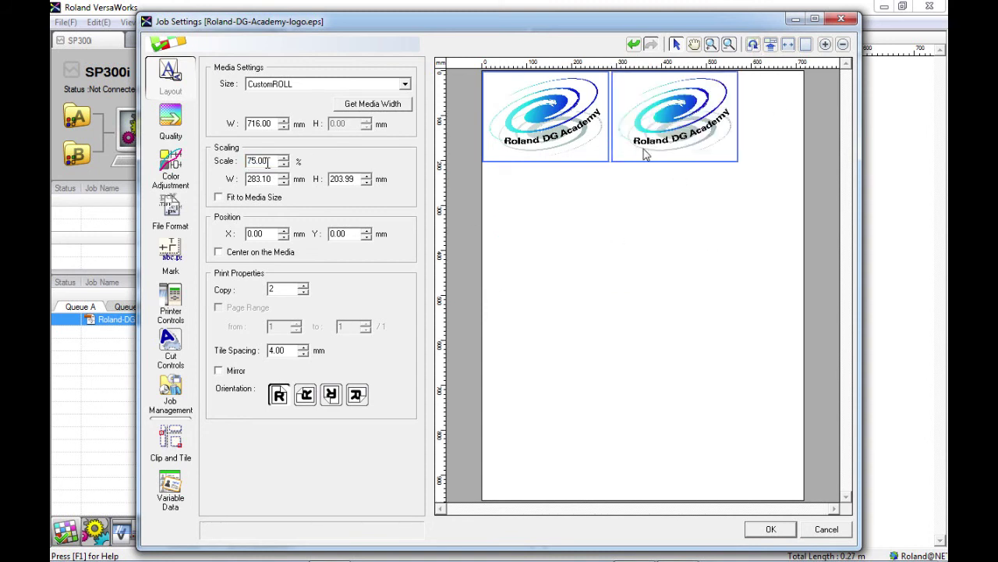
pyautogui.moveTo(273, 161); pyautogui.dragTo(248, 161)
pyautogui.press('Up')
pyautogui.press('Up')
pyautogui.press('Up')
pyautogui.press('Up')
pyautogui.press('Up')
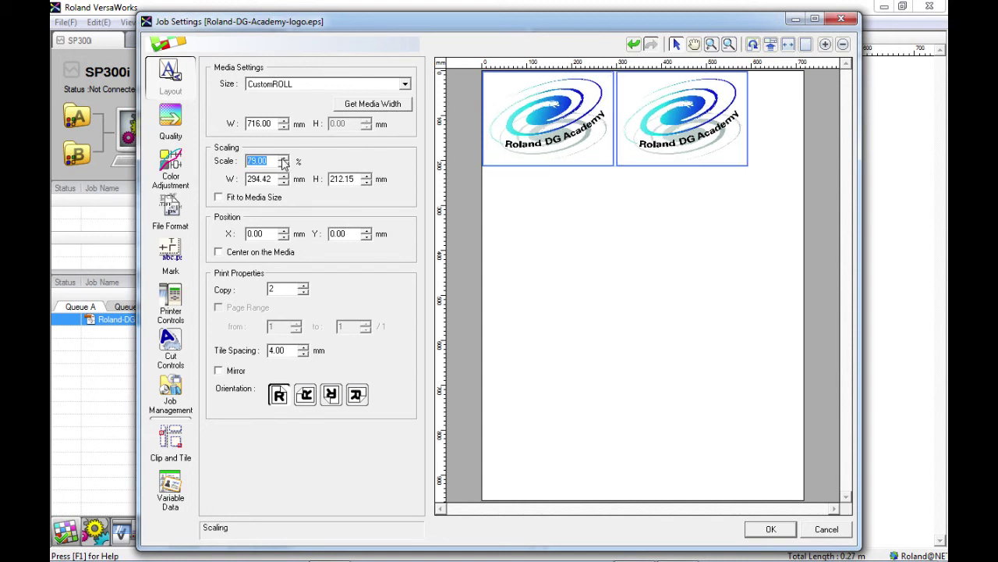
pyautogui.press('Down')
pyautogui.press('Down')
pyautogui.press('Up')
pyautogui.press('Up')
pyautogui.press('Up')
pyautogui.press('Up')
pyautogui.press('Up')
pyautogui.press('Up')
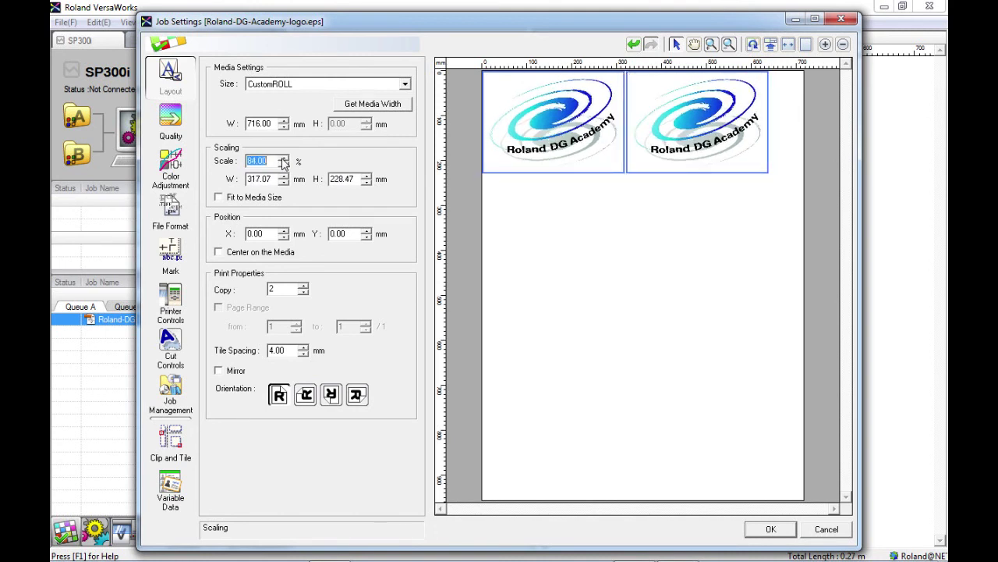
pyautogui.press('Up')
pyautogui.press('Up')
pyautogui.press('Up')
pyautogui.press('Up')
pyautogui.press('Up')
pyautogui.press('Up')
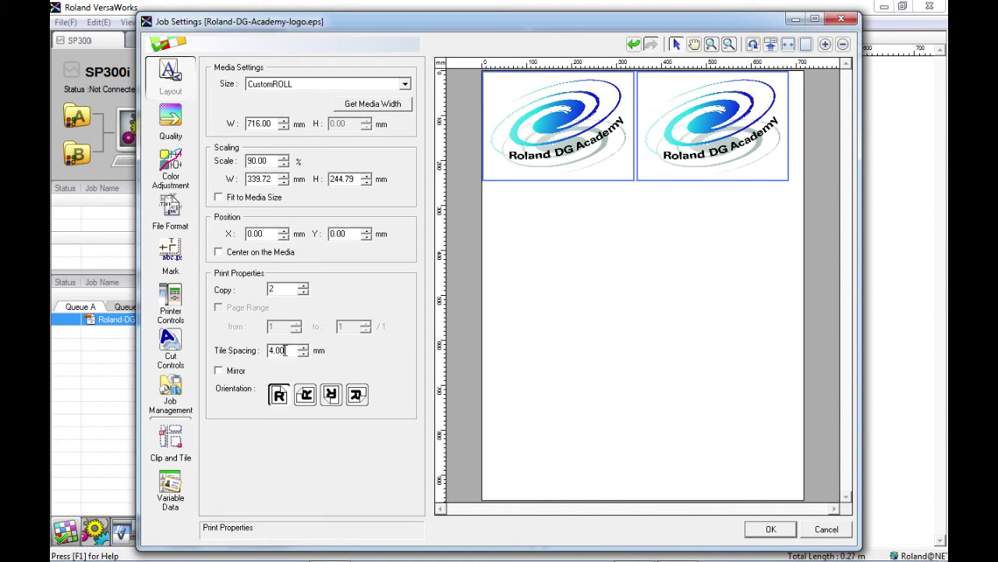
# Step: Enter 1 in Tile Spacing and trim the leftover digits so it reads 1.00 mm
pyautogui.write('1')
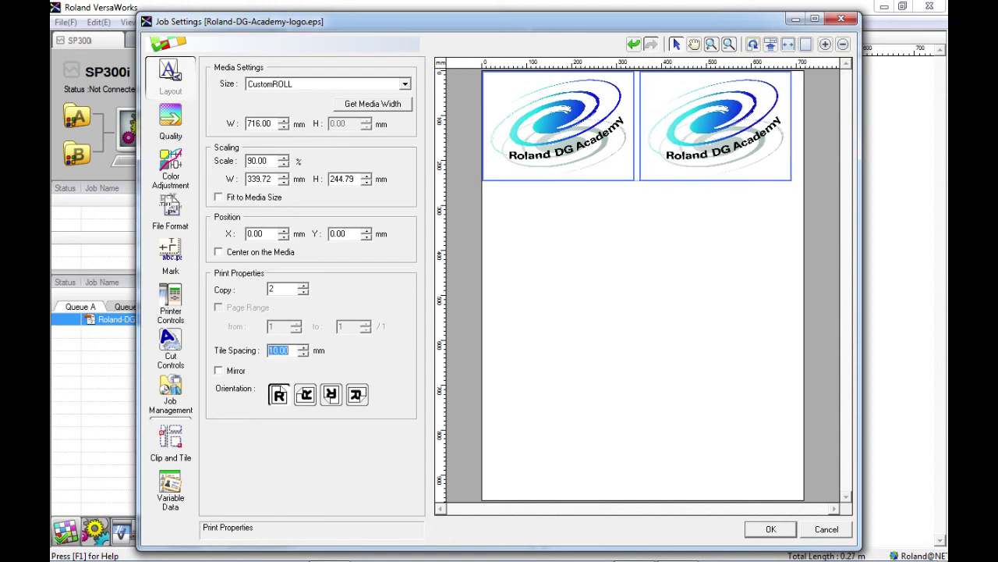
pyautogui.press('Return')
pyautogui.press('End')
pyautogui.hotkey('shift', 'Home')
pyautogui.hotkey('shift', 'Right')
pyautogui.press('Delete')
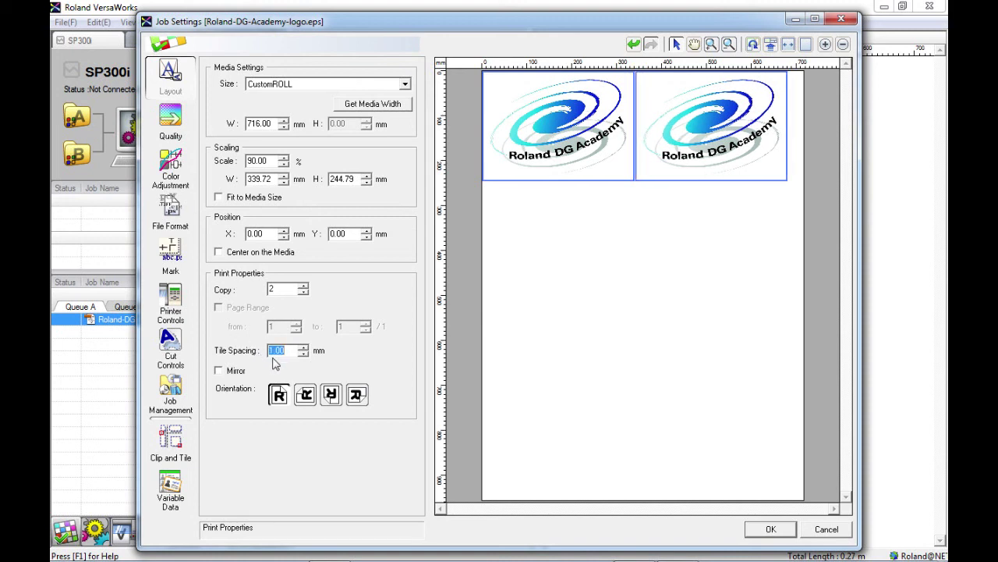
# Step: Turn on Mirror to flip both logo copies horizontally
pyautogui.click(219, 372)
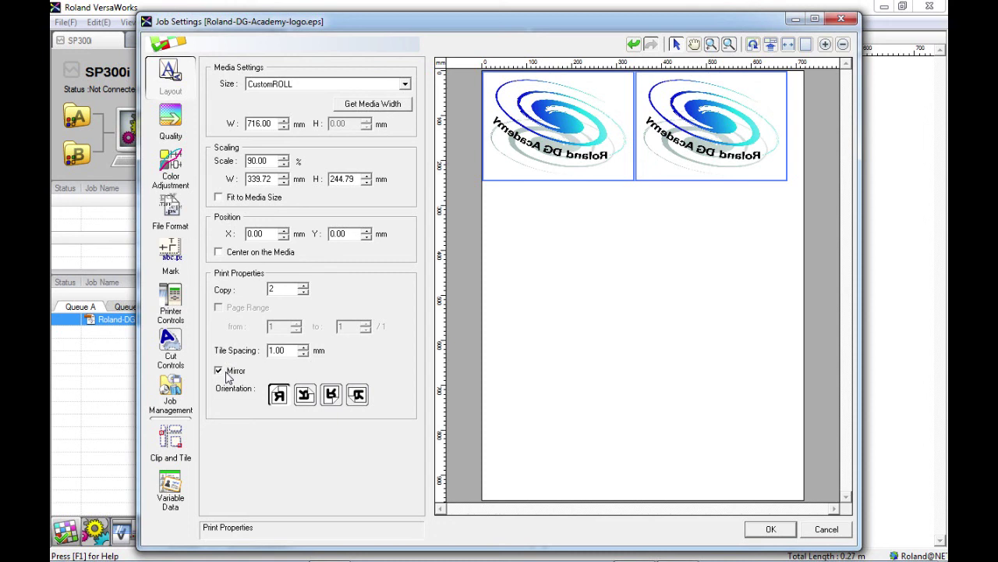
# Step: Turn Mirror off and set Orientation to 180° so both logos print upside down
pyautogui.click(231, 377)
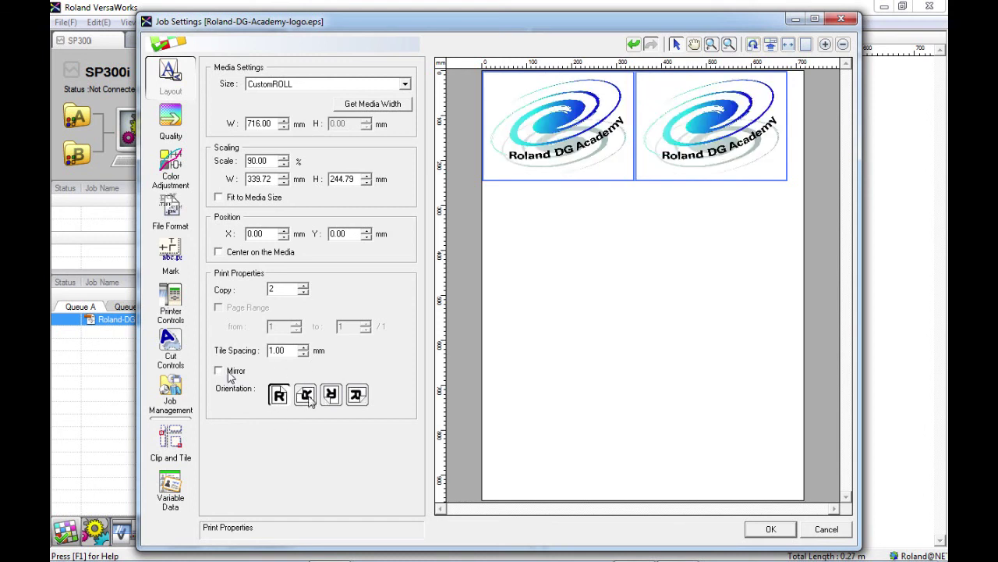
pyautogui.click(331, 394)
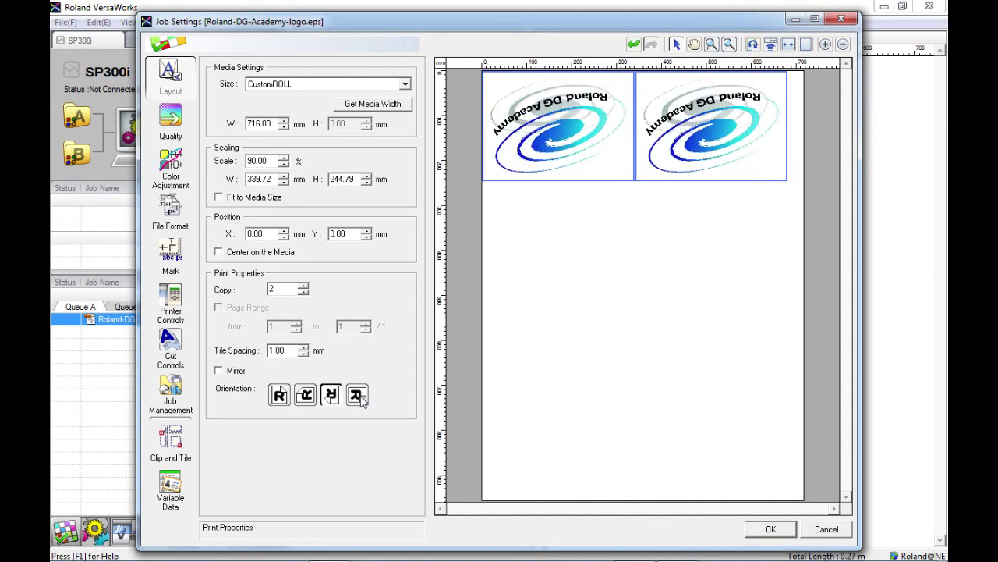